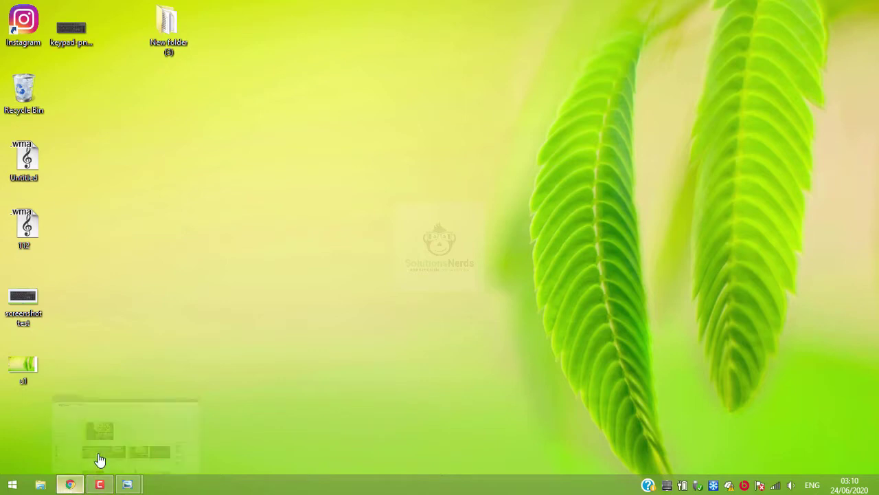
# Step: Minimize Chrome, view the keypad keyboard image full-screen in Photo Viewer, then minimize the viewer
pyautogui.click(69, 484)
pyautogui.scroll(3, 429, 277)
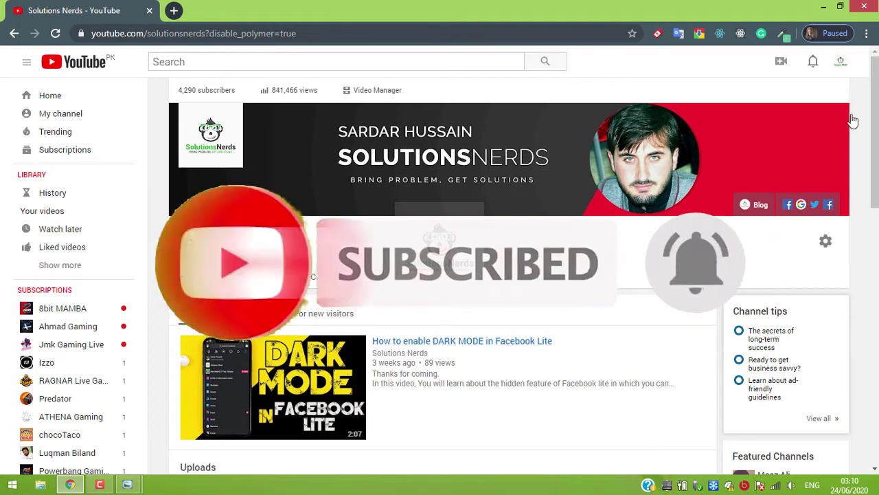
pyautogui.click(824, 7)
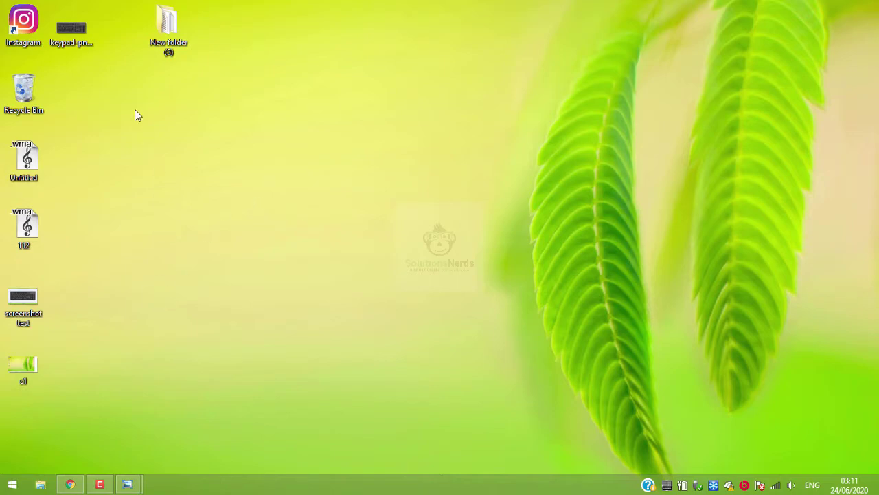
pyautogui.doubleClick(71, 29)
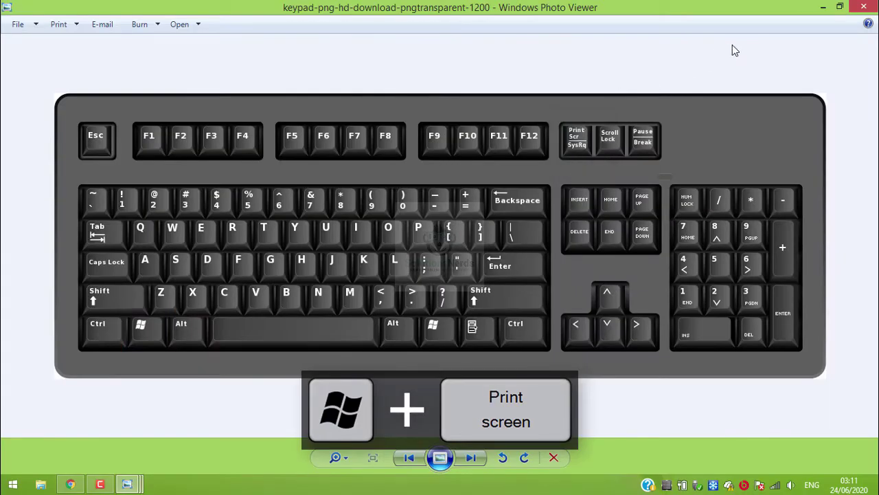
pyautogui.click(823, 7)
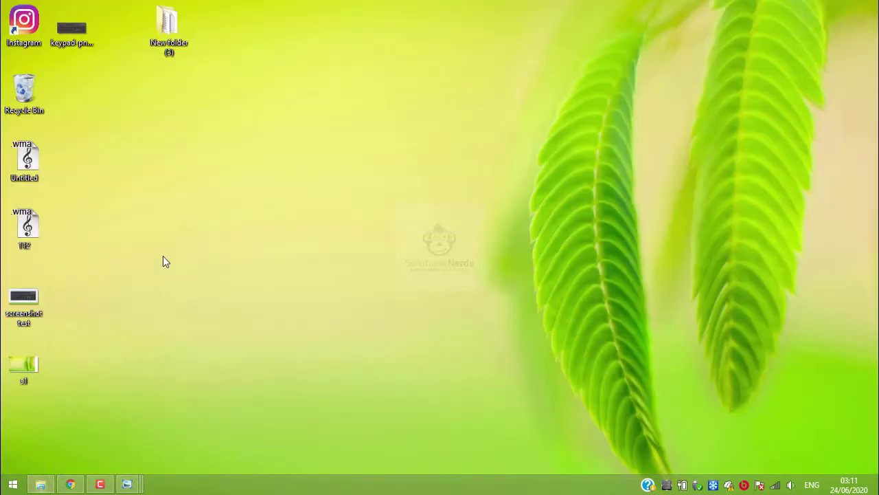
pyautogui.press('super+e')
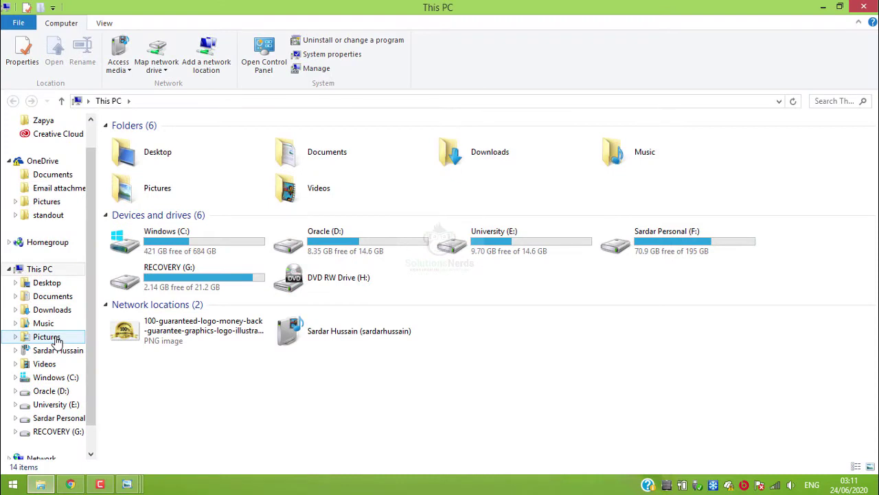
pyautogui.click(47, 336)
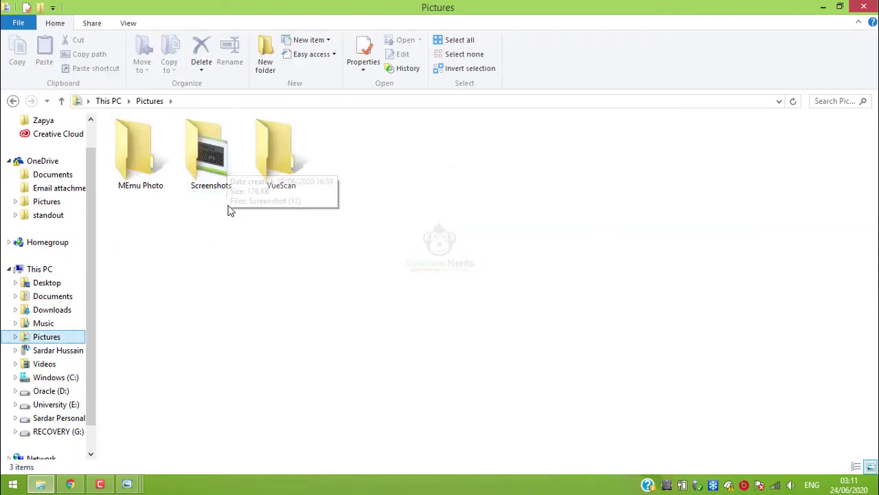
pyautogui.doubleClick(223, 180)
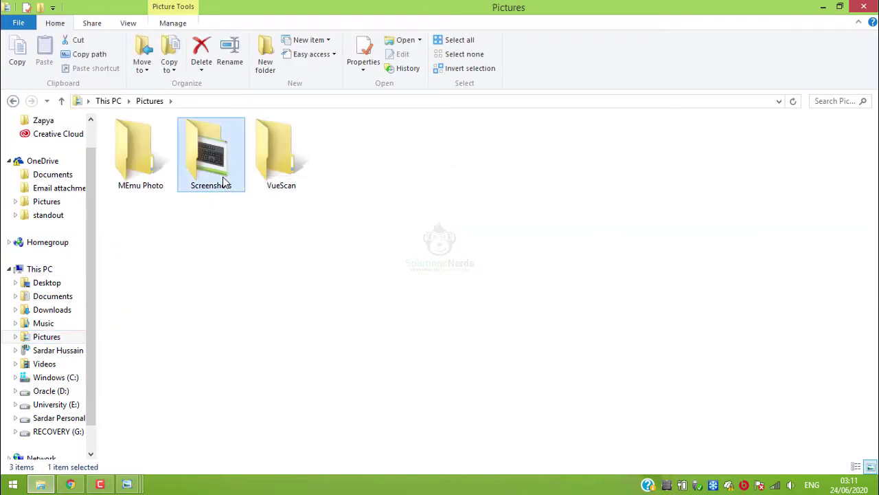
pyautogui.doubleClick(140, 141)
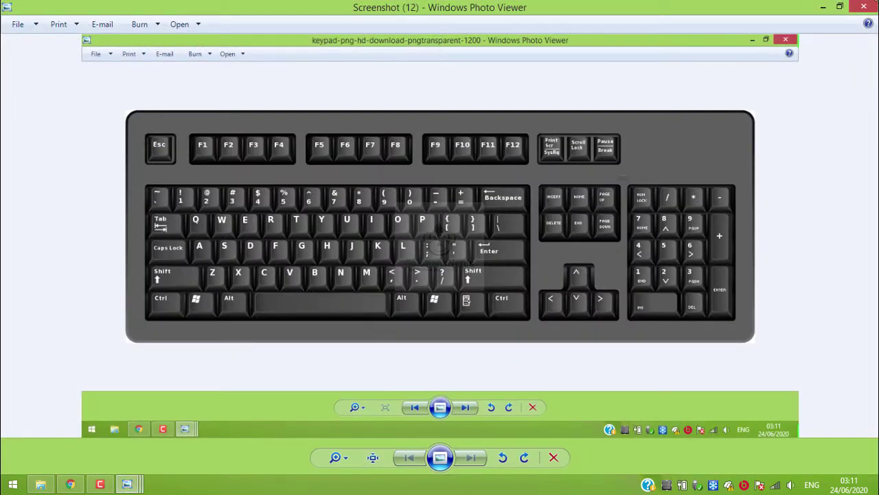
pyautogui.click(867, 9)
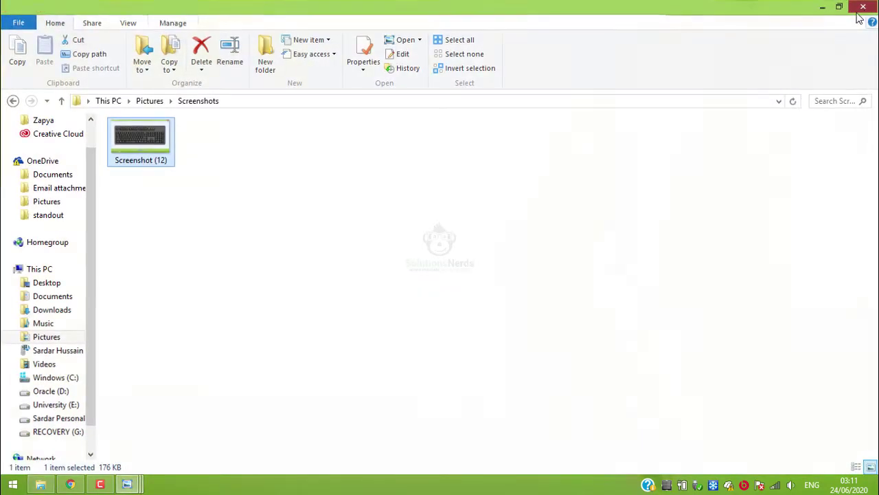
pyautogui.click(864, 7)
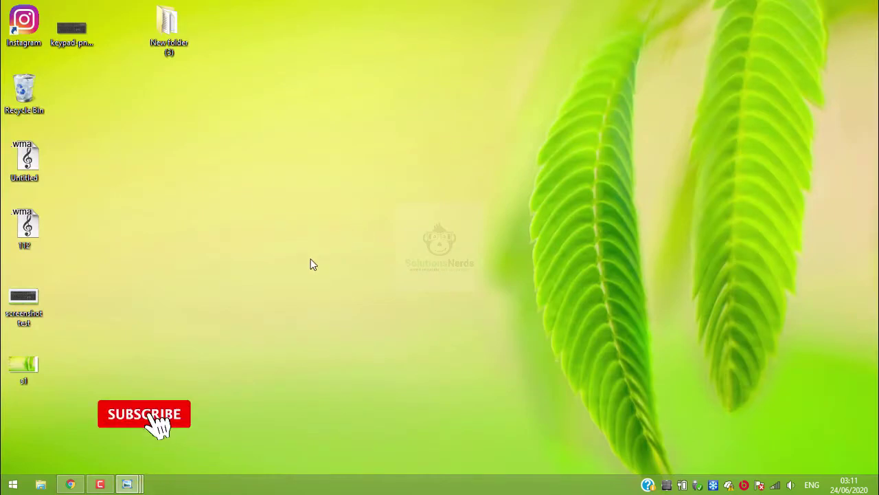
# Step: Close the keypad image, copy the desktop with PrtScn, and search Start for 'paint'
pyautogui.moveTo(128, 483)
pyautogui.click(219, 412)
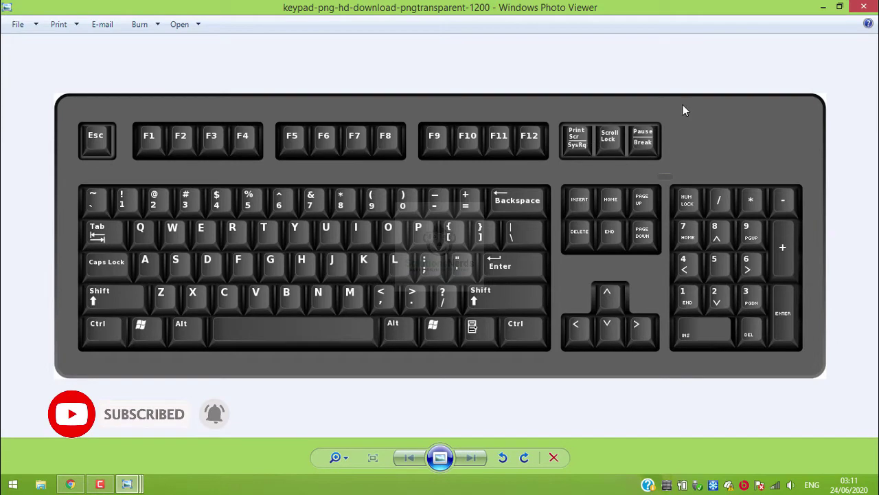
pyautogui.click(864, 7)
pyautogui.press('Print')
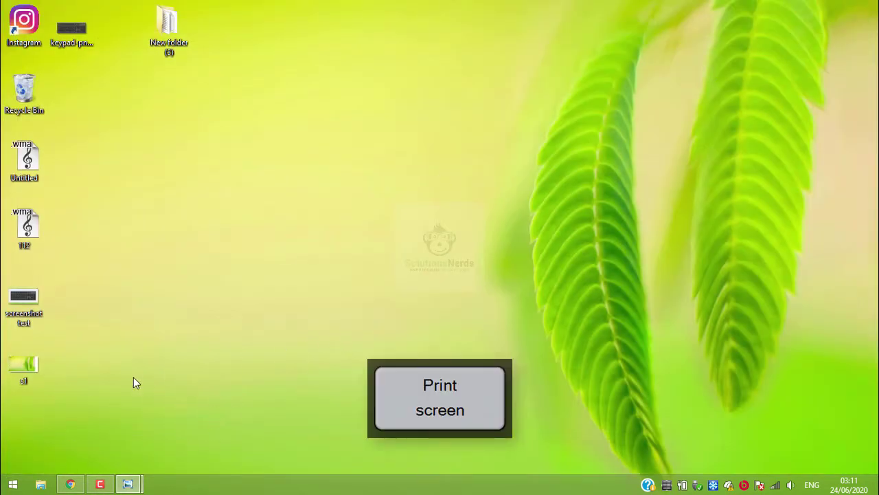
pyautogui.click(12, 485)
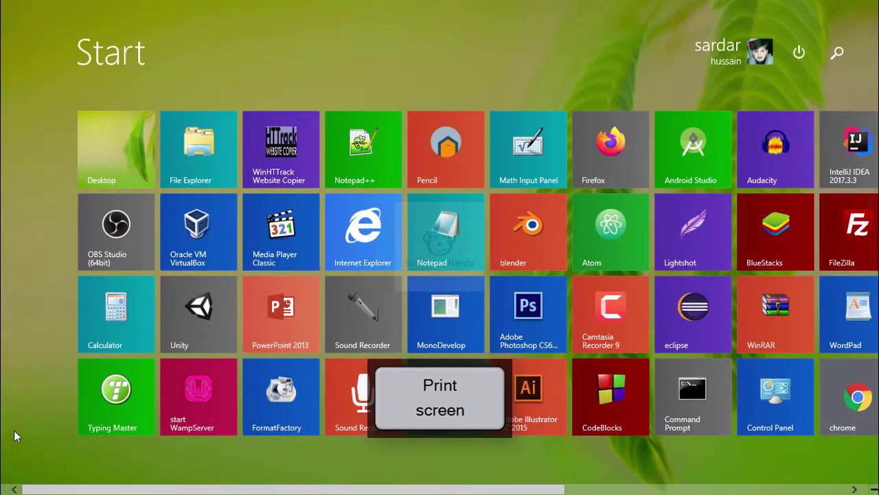
pyautogui.write('paint')
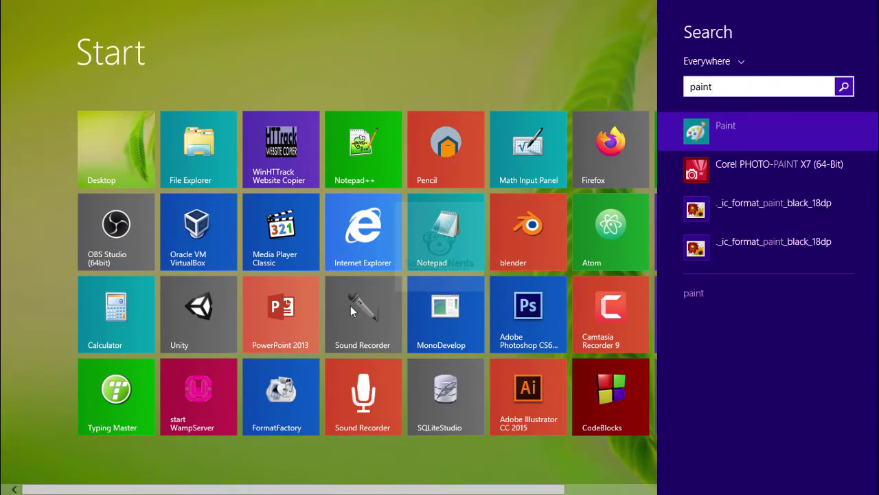
# Step: Launch Paint and paste the captured desktop screenshot onto the canvas
pyautogui.click(732, 140)
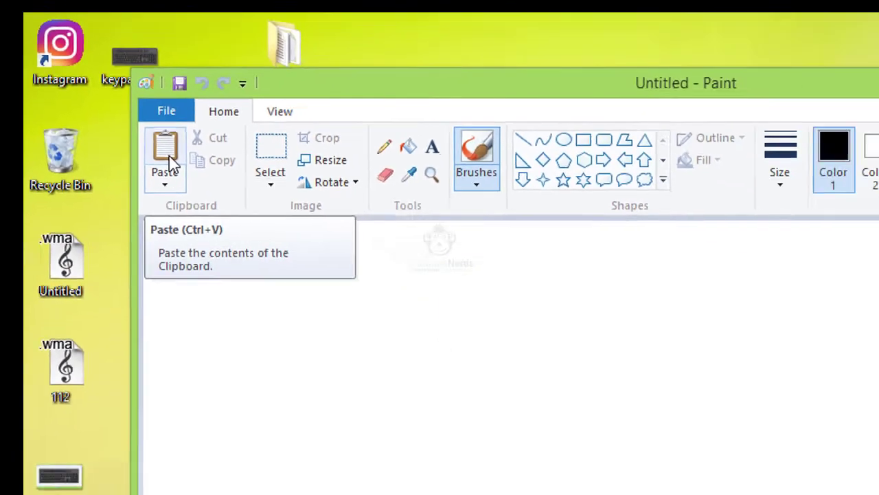
pyautogui.click(171, 161)
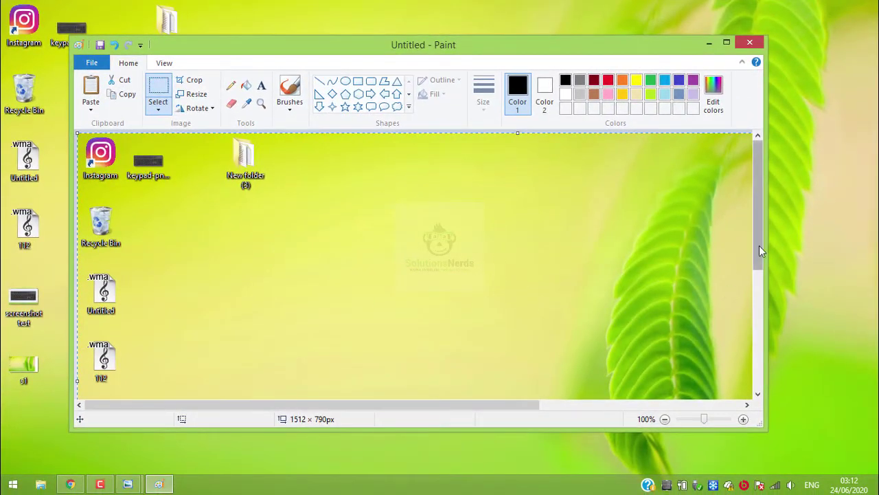
pyautogui.moveTo(759, 250); pyautogui.dragTo(457, 162)
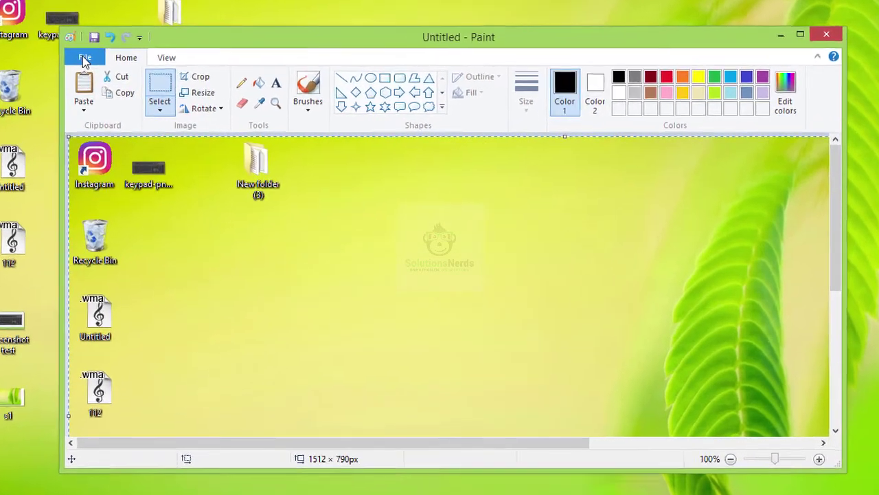
# Step: Save the image as PNG picture 'test', then open it from the desktop
pyautogui.click(85, 60)
pyautogui.moveTo(208, 184)
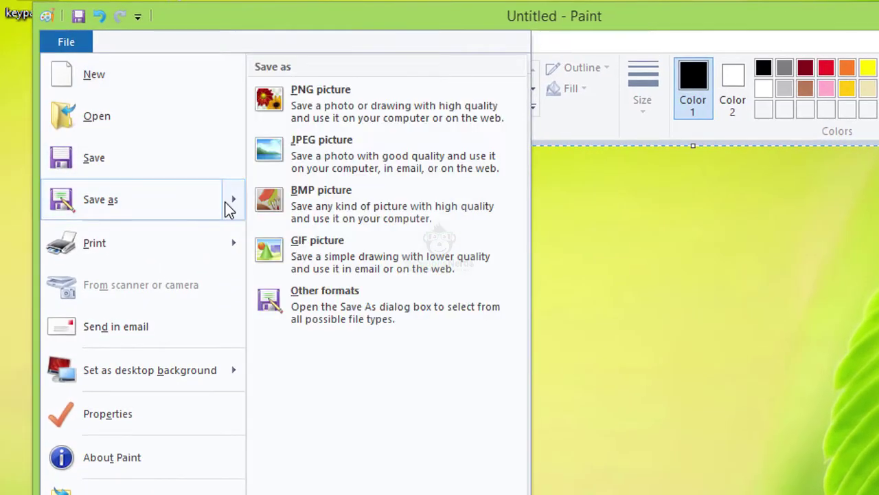
pyautogui.click(316, 110)
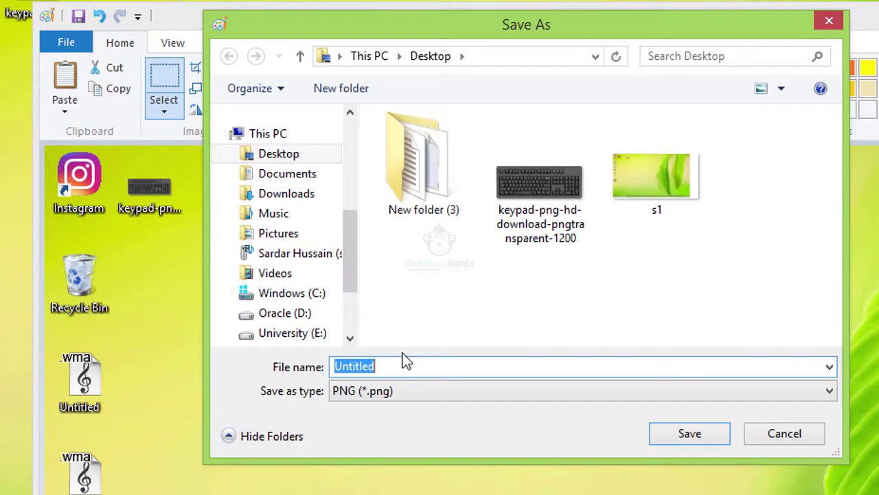
pyautogui.write('test')
pyautogui.press('Return')
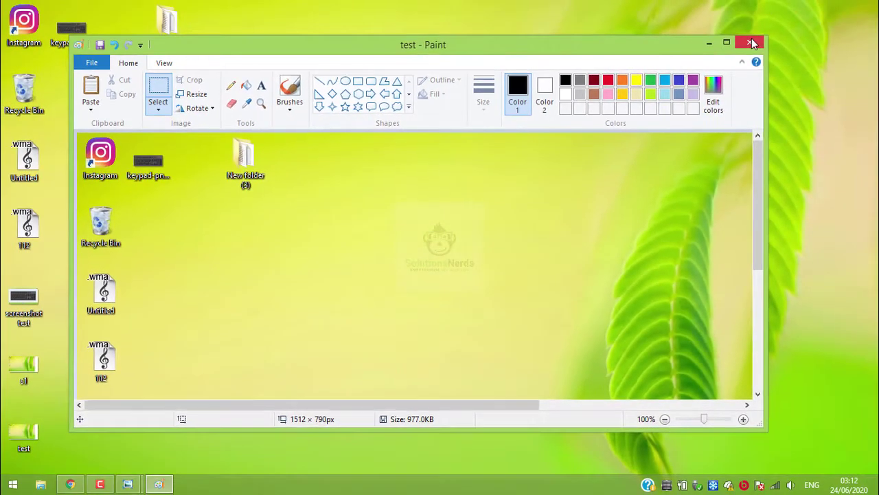
pyautogui.press('super+d')
pyautogui.doubleClick(25, 434)
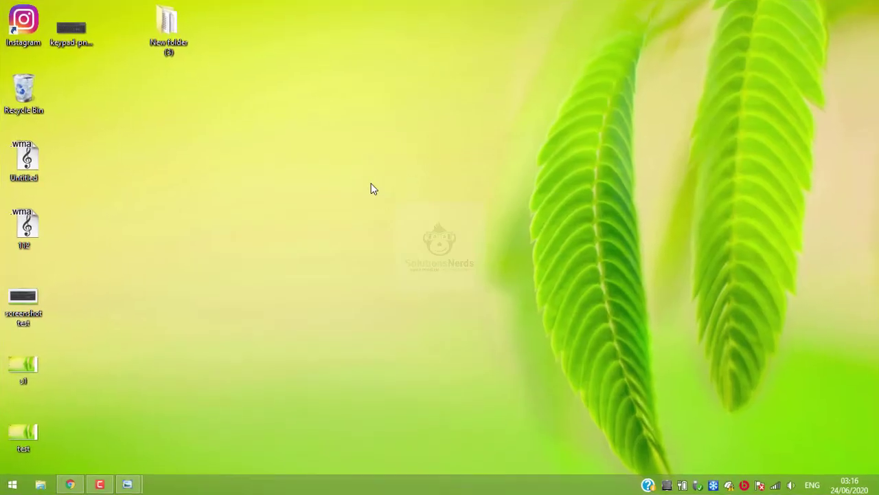
# Step: Restore the Solutions Nerds channel page in Chrome and start Lightshot
pyautogui.click(70, 484)
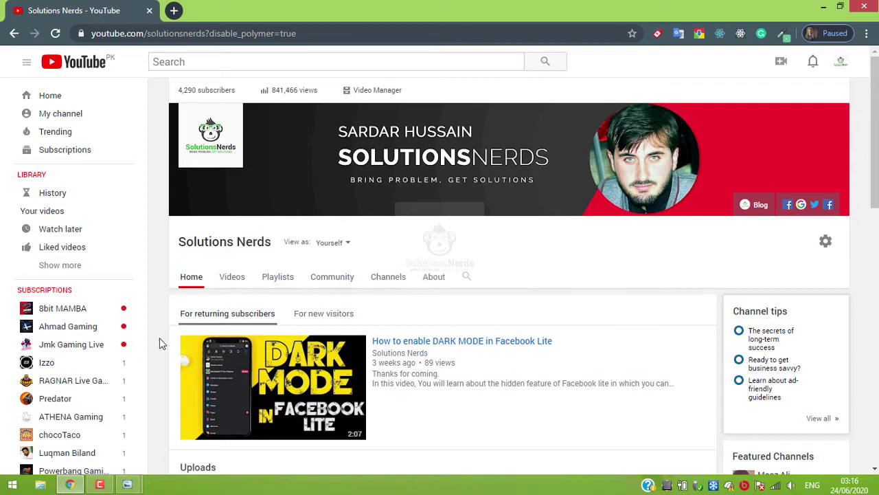
pyautogui.click(10, 484)
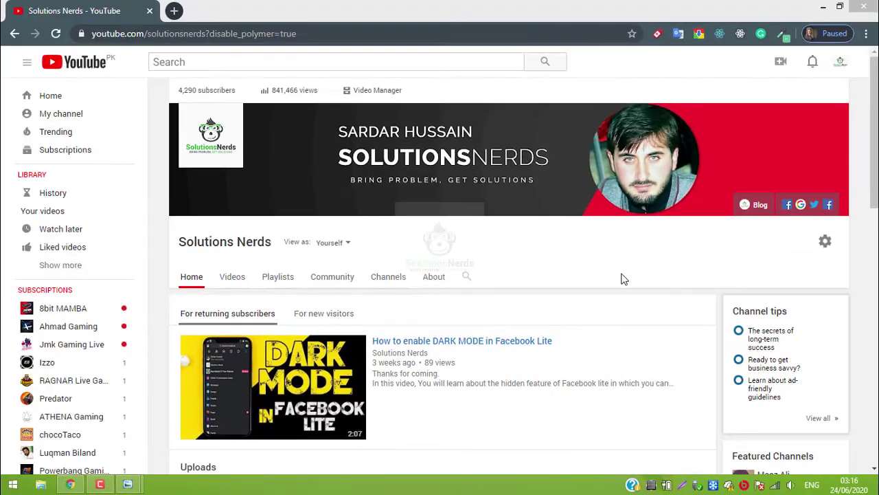
# Step: Capture a 486x239 region of the channel banner with Lightshot and save it as JPEG Screenshot_1
pyautogui.press('Print')
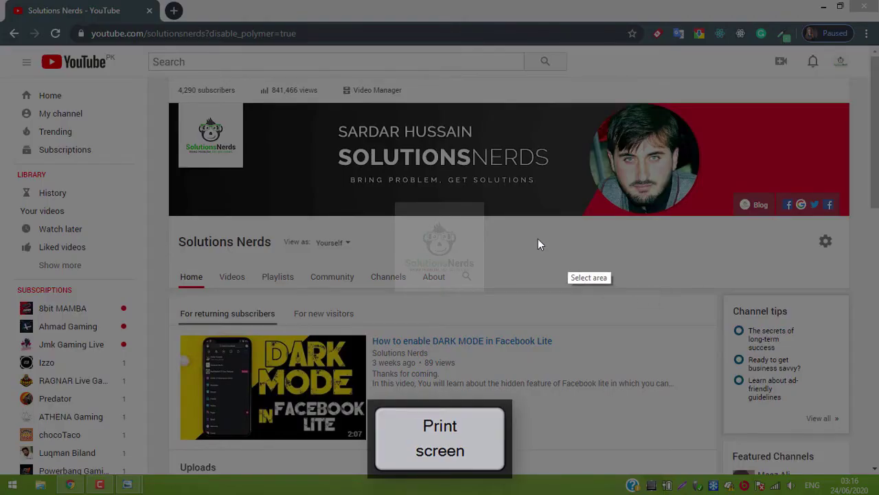
pyautogui.moveTo(156, 76); pyautogui.dragTo(499, 149)
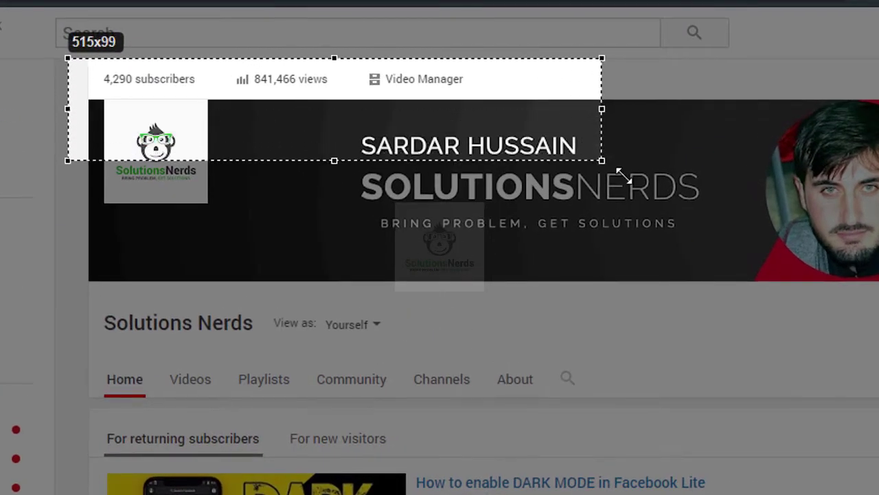
pyautogui.moveTo(621, 175); pyautogui.dragTo(809, 325)
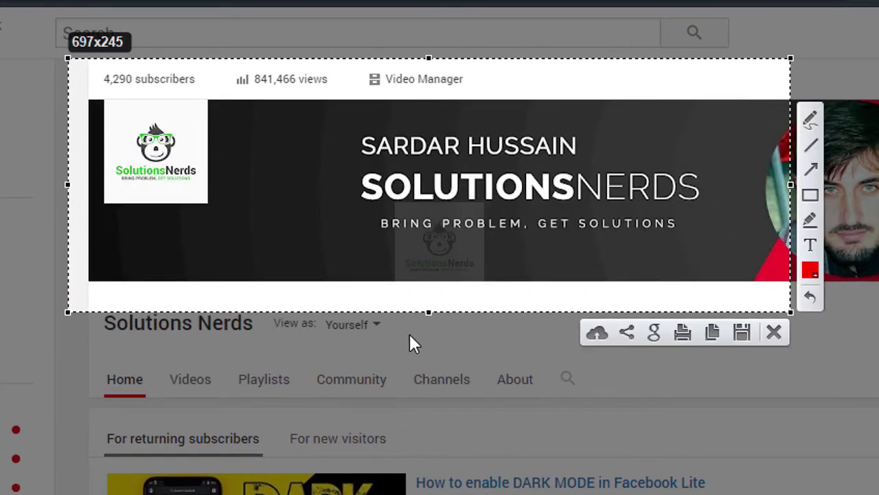
pyautogui.moveTo(431, 310); pyautogui.dragTo(438, 409)
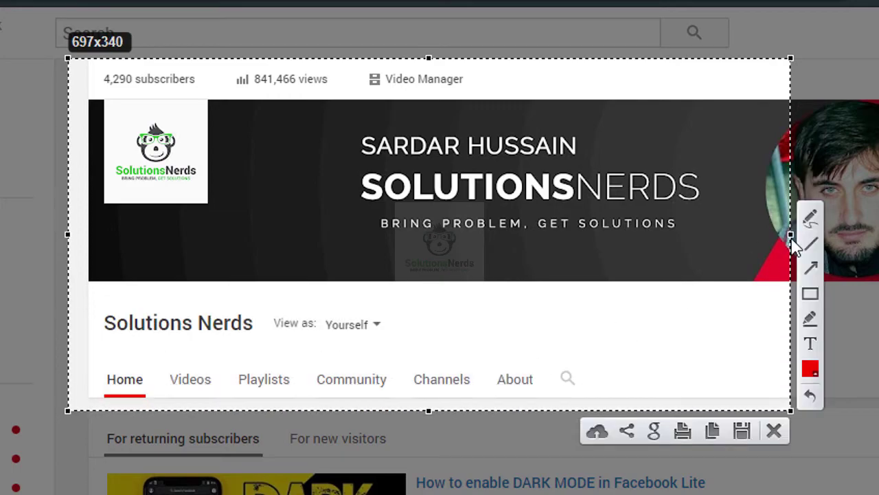
pyautogui.moveTo(791, 410); pyautogui.dragTo(662, 410)
pyautogui.moveTo(573, 337)
pyautogui.mouseDown()
pyautogui.moveTo(569, 246)
pyautogui.moveTo(725, 246)
pyautogui.moveTo(878, 227)
pyautogui.moveTo(864, 483)
pyautogui.moveTo(765, 289)
pyautogui.moveTo(475, 239)
pyautogui.moveTo(414, 160)
pyautogui.moveTo(455, 274)
pyautogui.moveTo(526, 267)
pyautogui.moveTo(513, 281)
pyautogui.moveTo(495, 154)
pyautogui.moveTo(486, 236)
pyautogui.mouseUp()
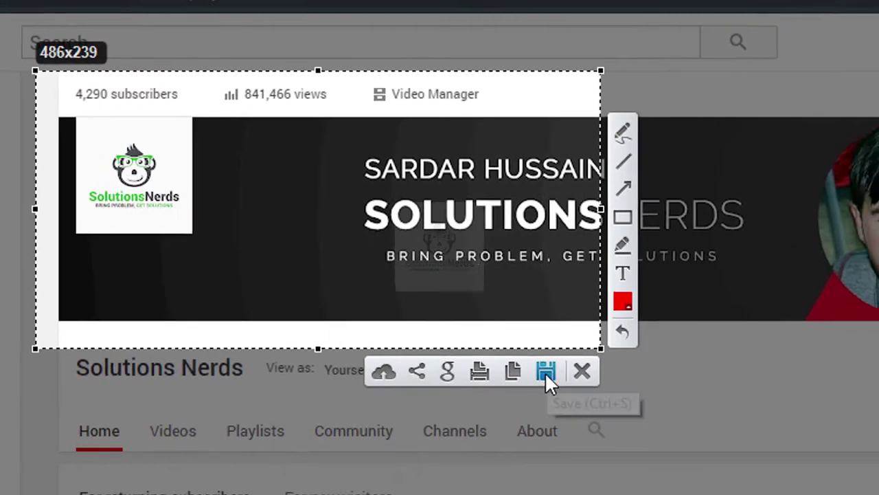
pyautogui.click(569, 398)
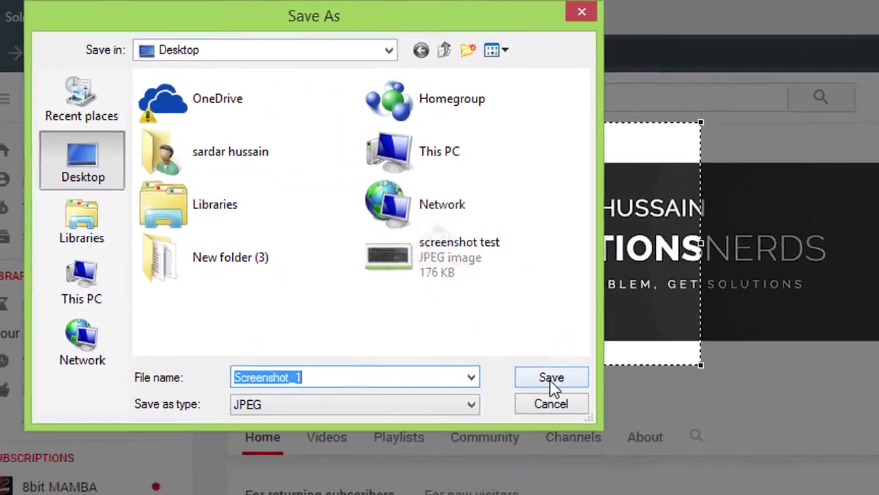
pyautogui.click(610, 431)
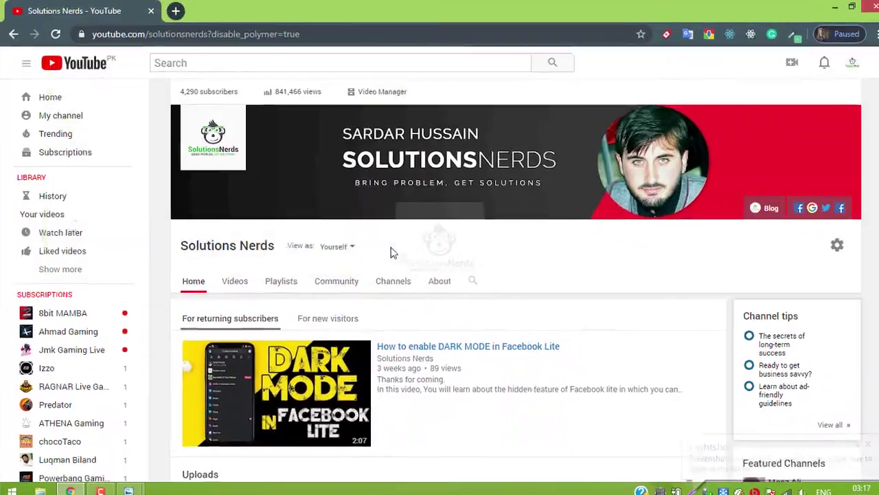
# Step: Show the desktop, open Screenshot_1 to check it, and exit Lightshot from its tray menu
pyautogui.press('super+d')
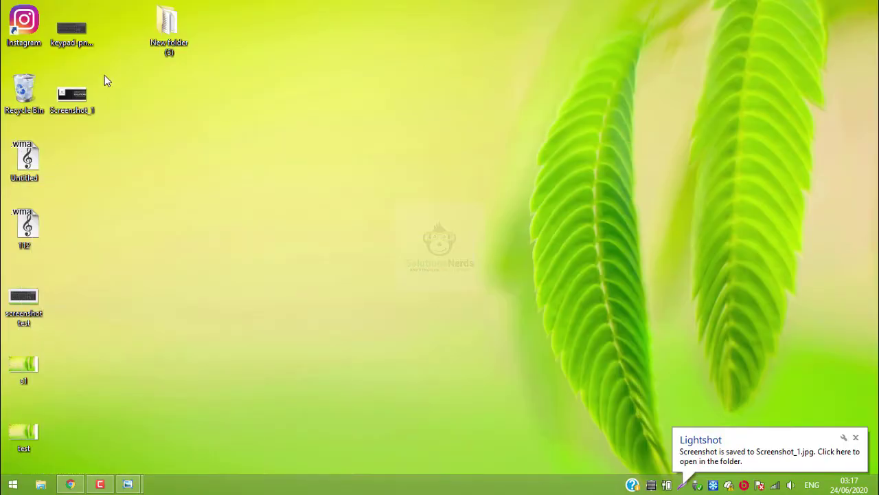
pyautogui.doubleClick(72, 96)
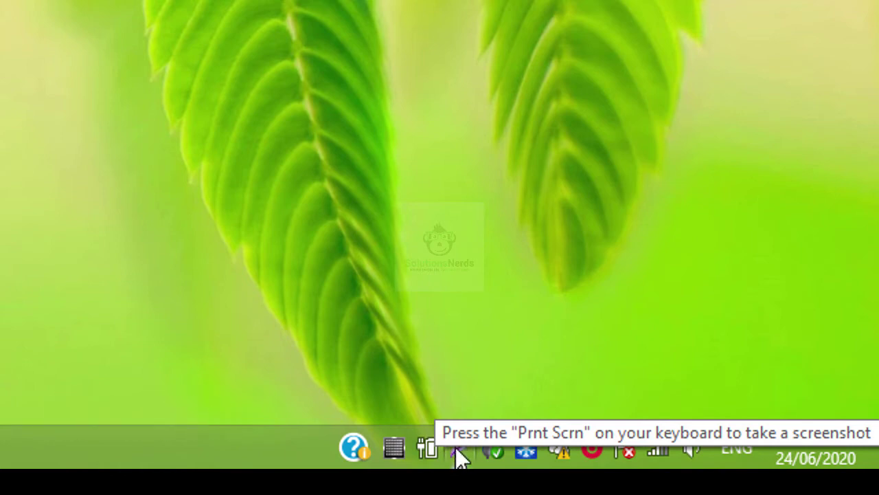
pyautogui.rightClick(459, 454)
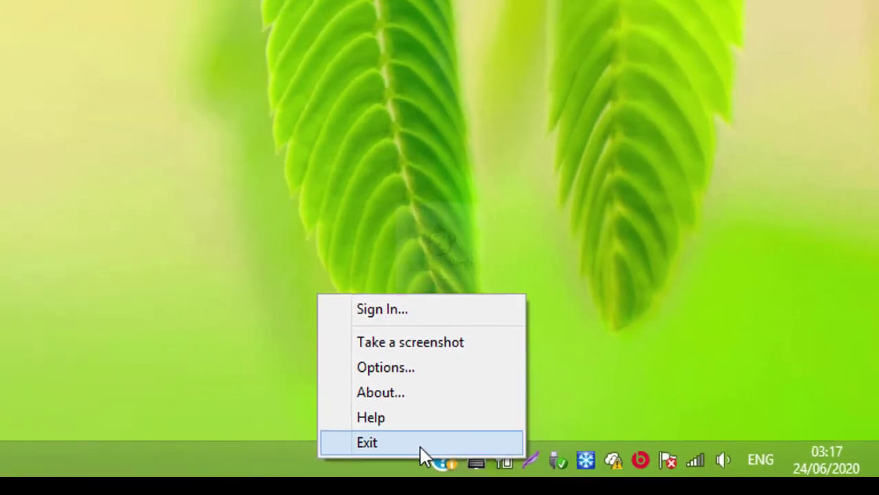
pyautogui.click(357, 431)
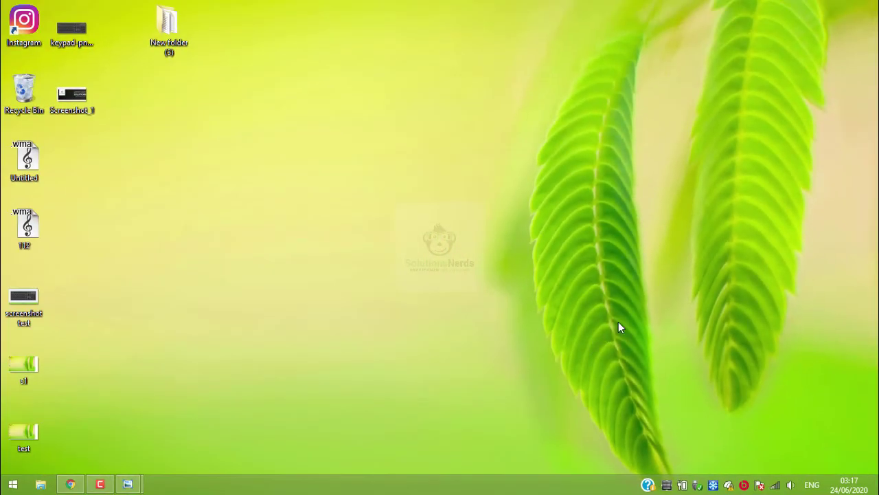